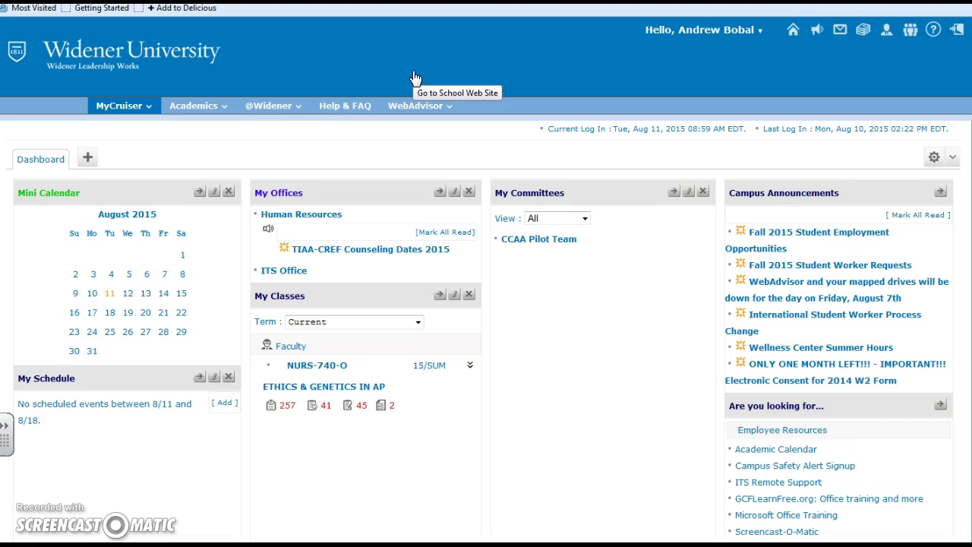
Step: Open the NURS-740-O class ETHICS & GENETICS IN AP and look through its Class Tools and Course Design Tools options
click(378, 390)
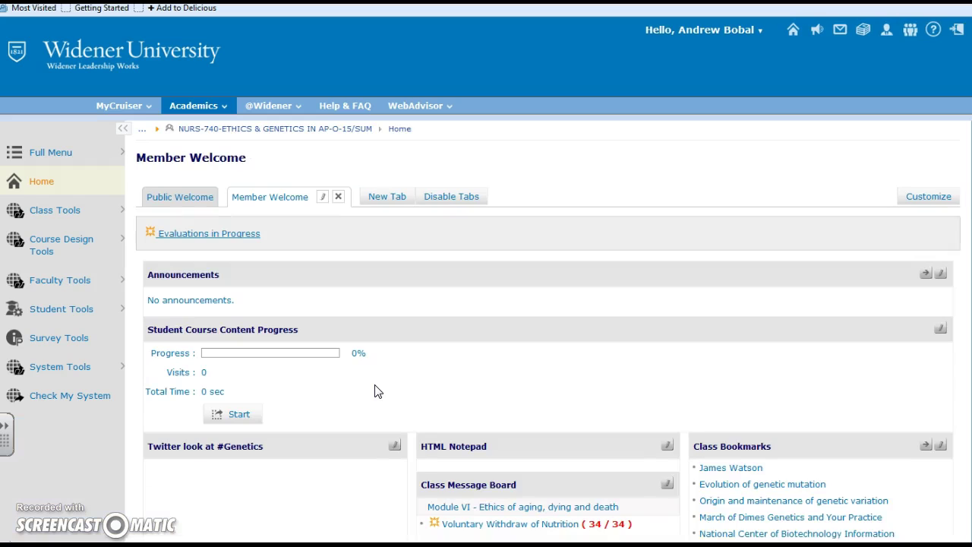
click(73, 245)
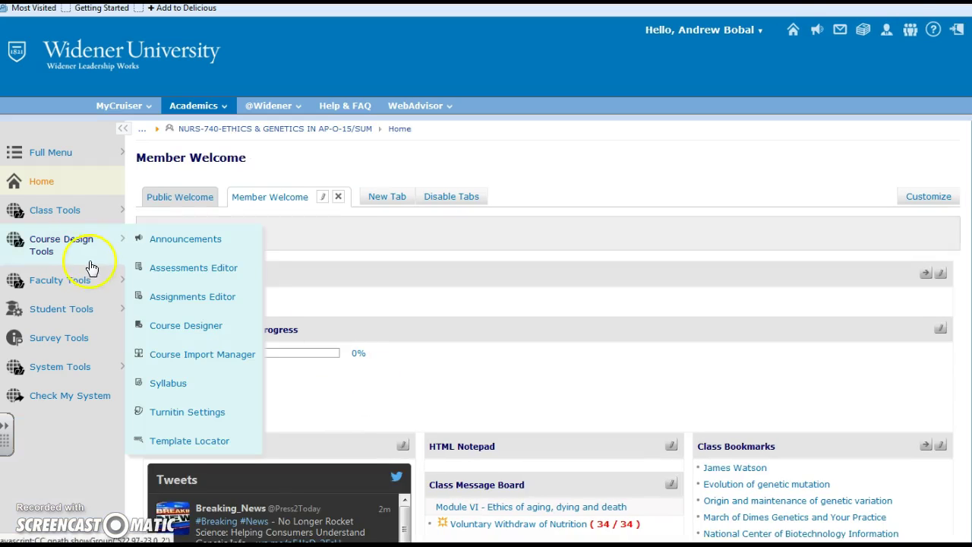
click(61, 214)
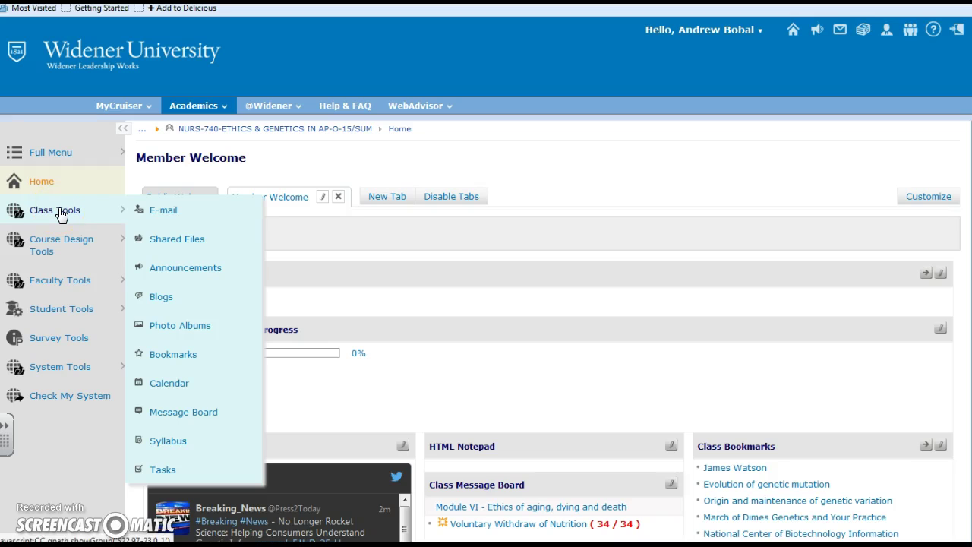
click(70, 249)
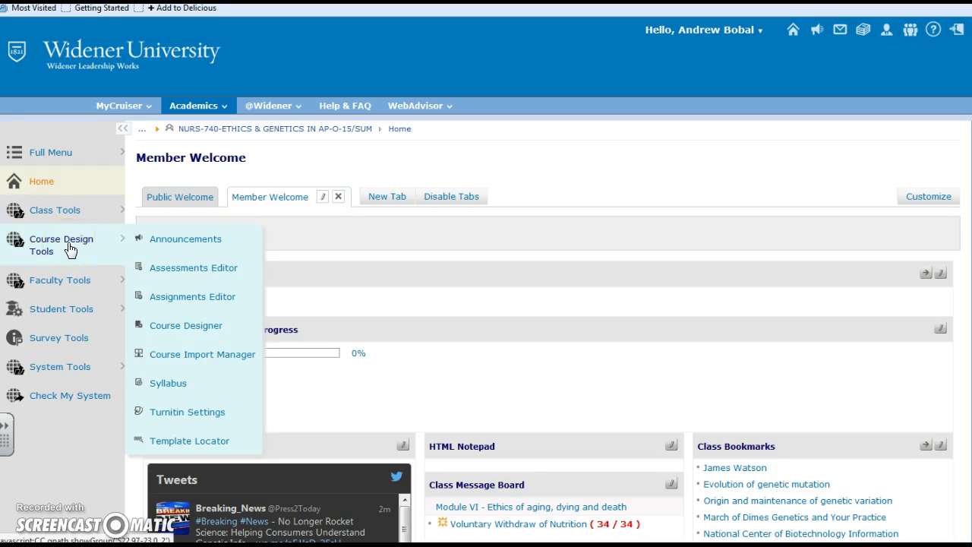
click(67, 216)
click(73, 251)
click(66, 215)
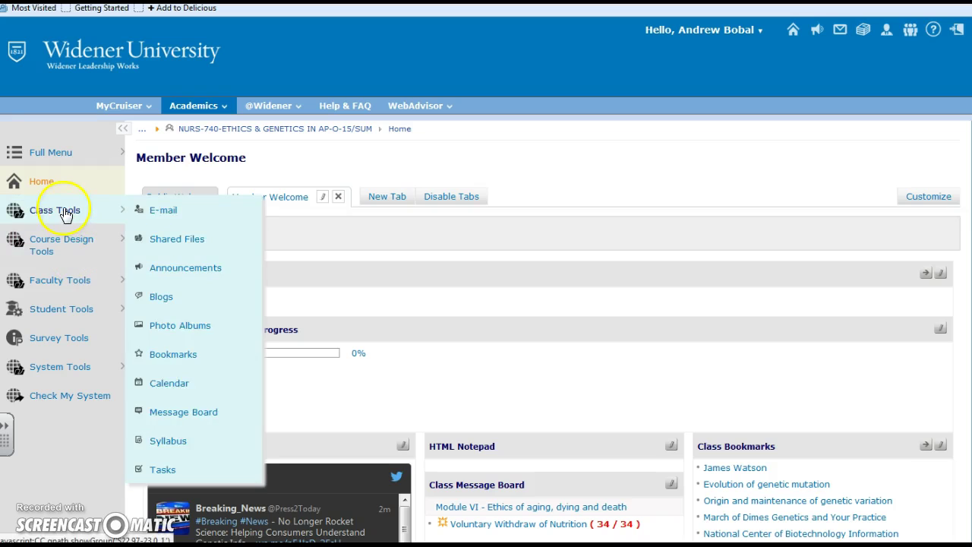
Step: Open the Announcements page from the class's Course Design Tools and view the announcement list and RSS feed setting
click(46, 248)
click(182, 240)
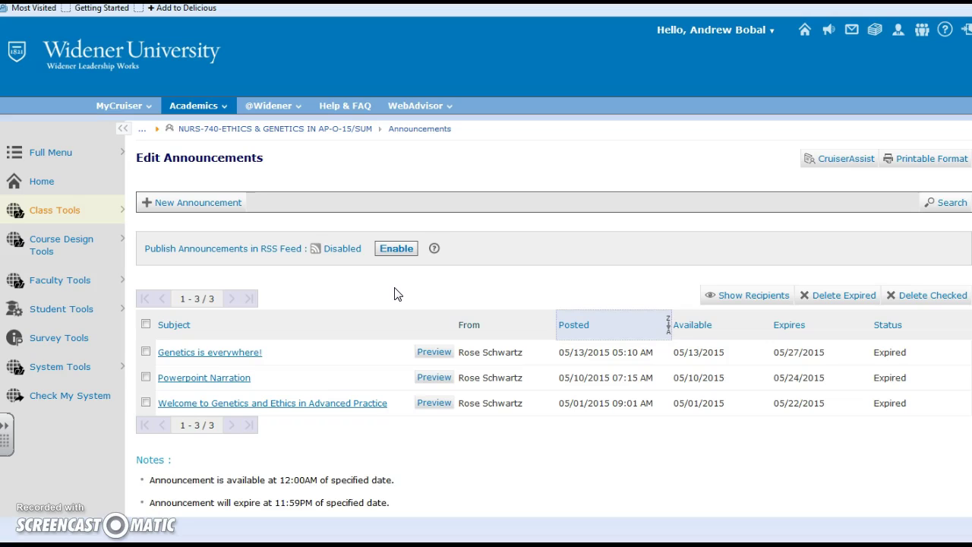
click(397, 249)
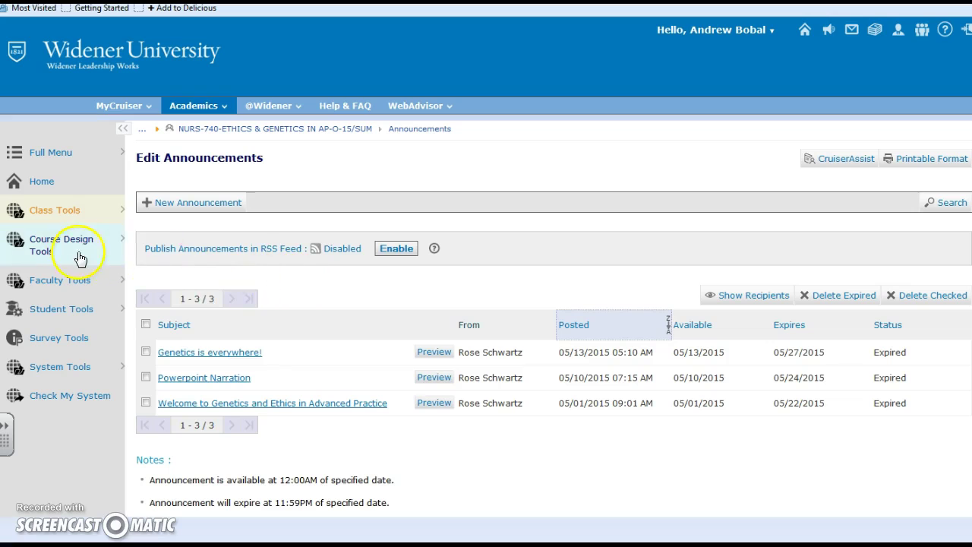
Step: Open the Assessments Editor from the Course Design Tools of the class
mouse_move(72, 258)
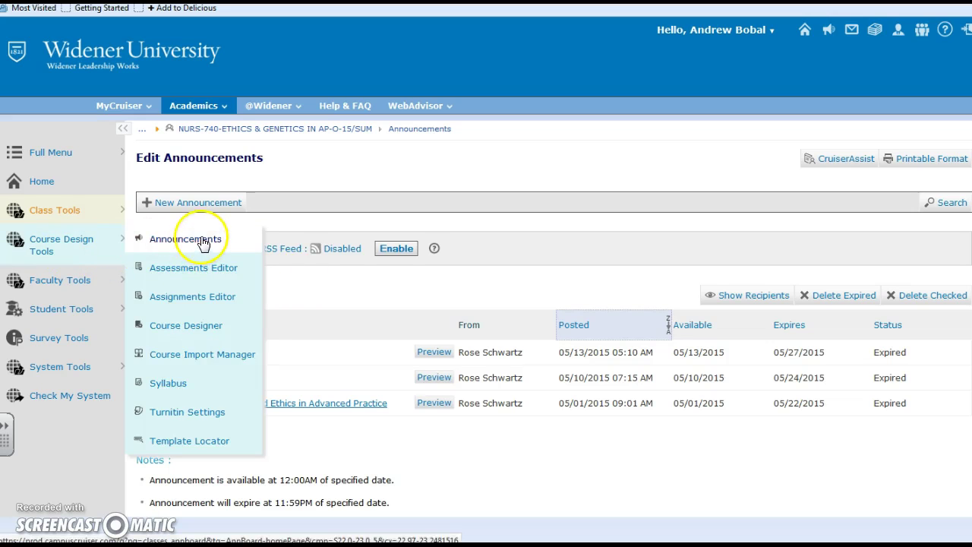
click(220, 270)
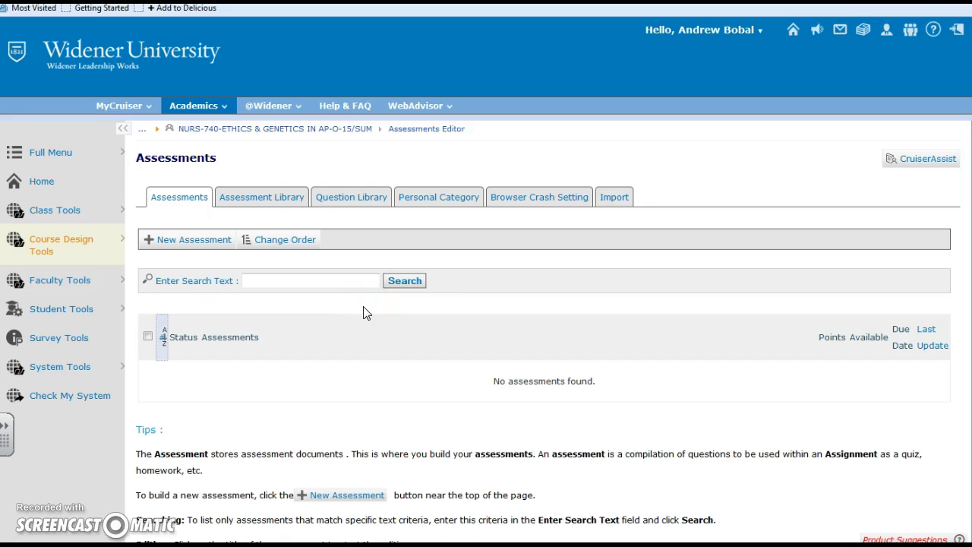
click(346, 182)
Step: Open the Assignments Editor from the Course Design Tools and look through the list of class assignments
mouse_move(95, 250)
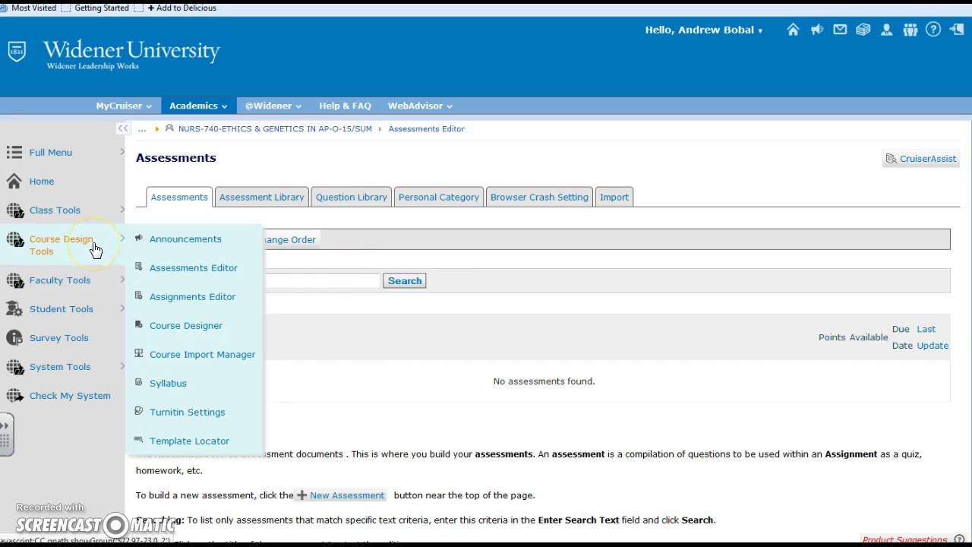
click(229, 300)
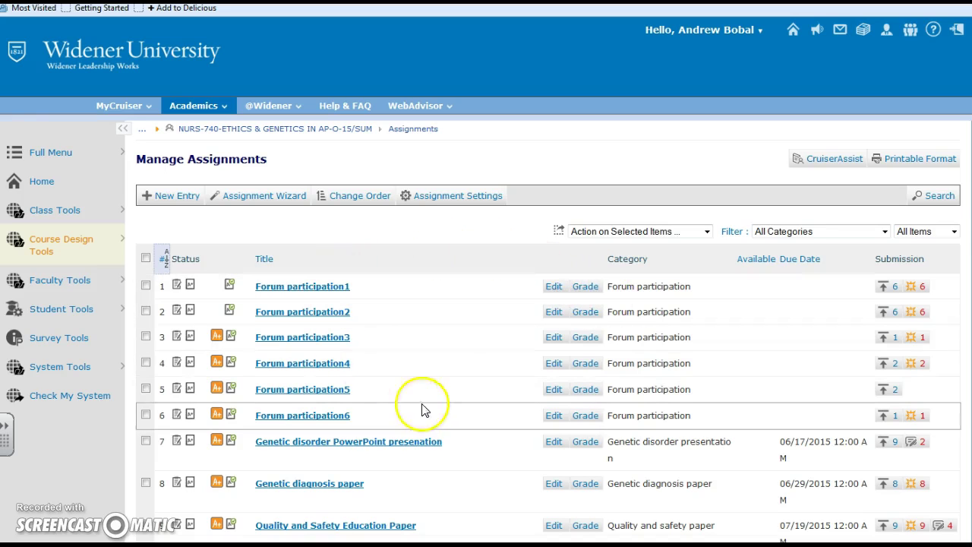
scroll(429, 399, down, 4)
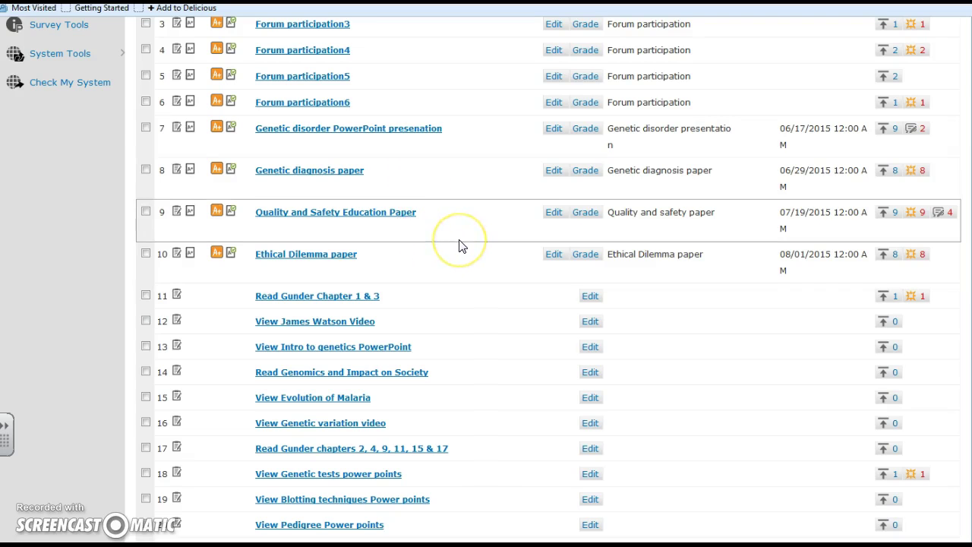
scroll(459, 245, up, 4)
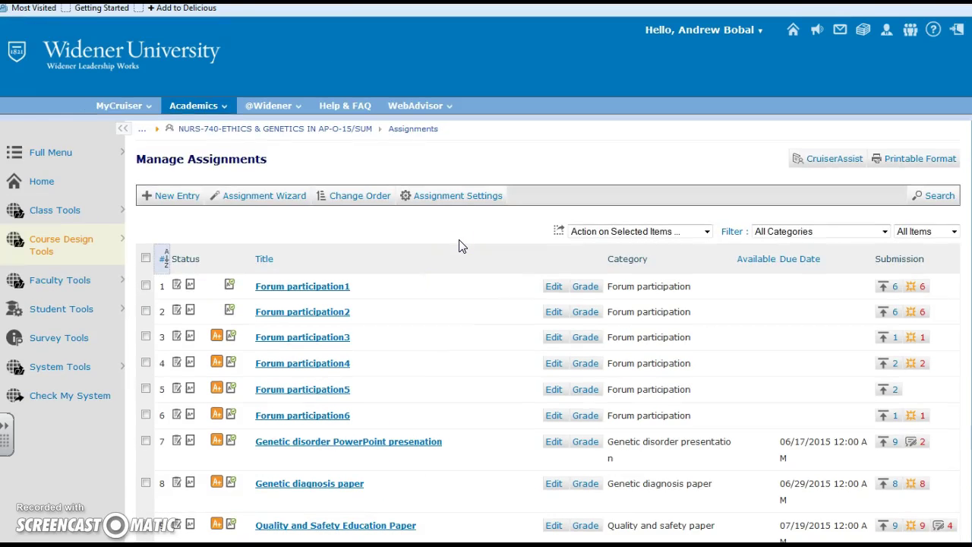
Step: Open the Course Designer and review the NURS-740-O course units and the tips on their statuses
click(87, 256)
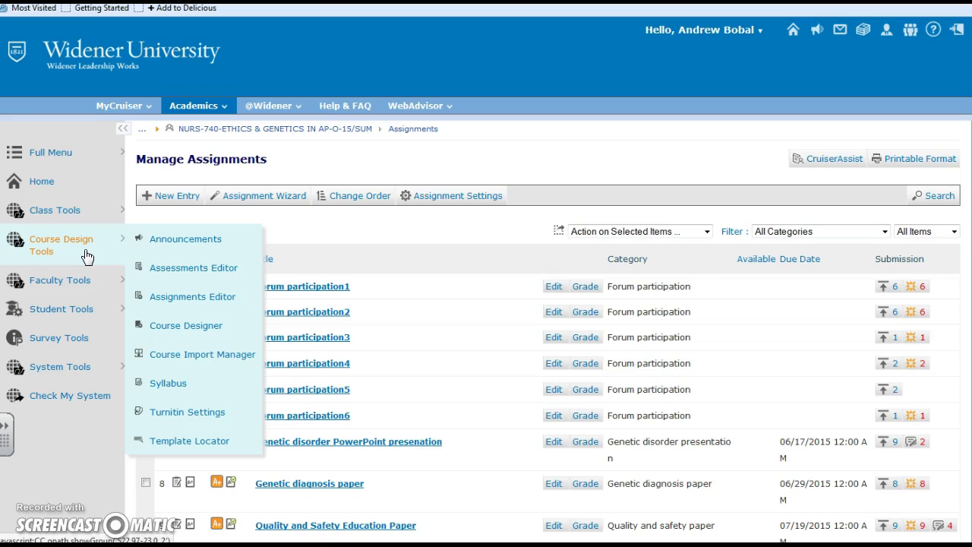
click(212, 335)
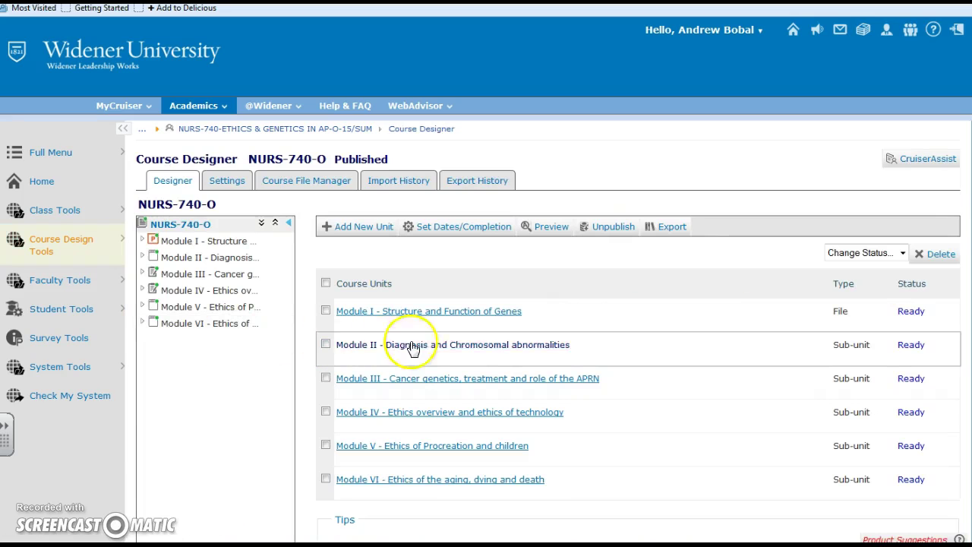
scroll(682, 304, down, 4)
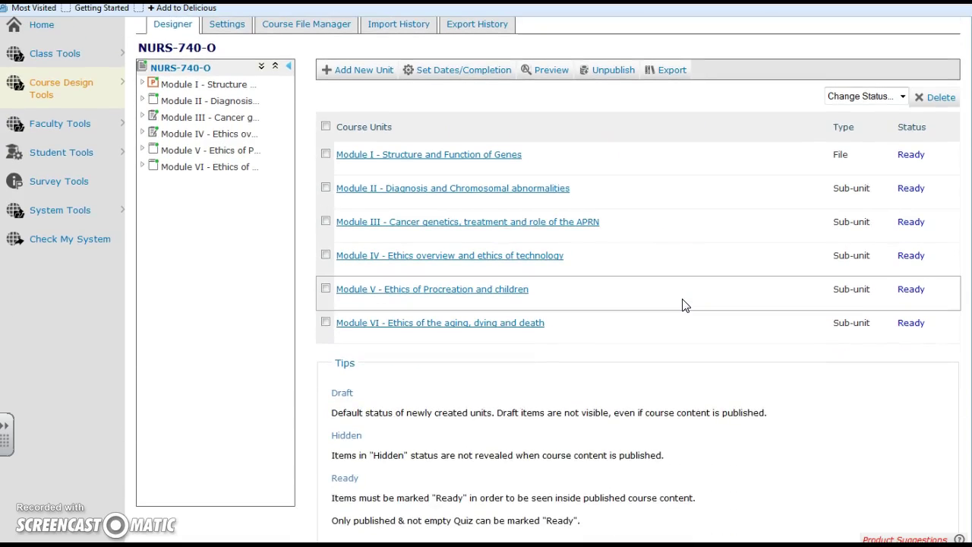
scroll(682, 304, up, 4)
scroll(683, 305, down, 2)
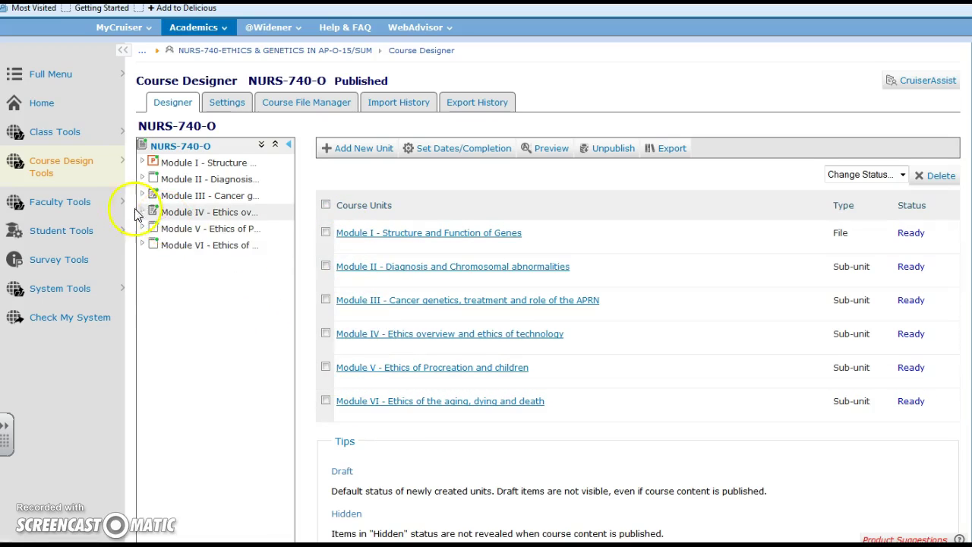
Step: Open the Course Import Manager and display the available choices for where course material can be imported from
click(80, 175)
click(80, 175)
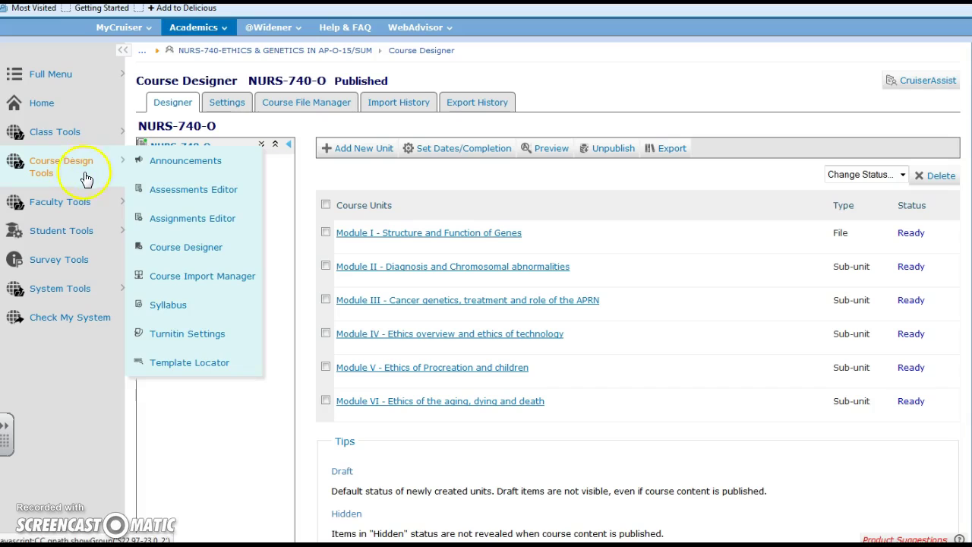
click(80, 174)
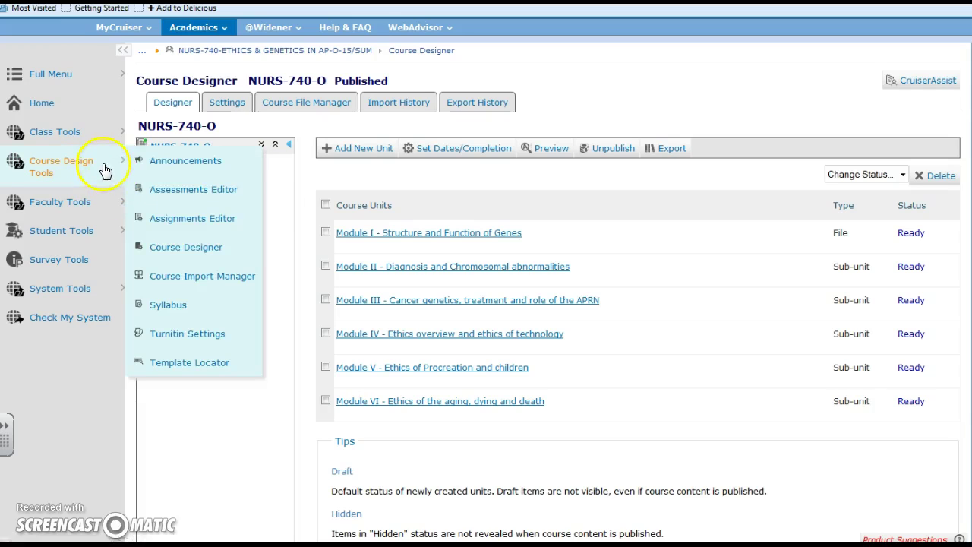
click(213, 278)
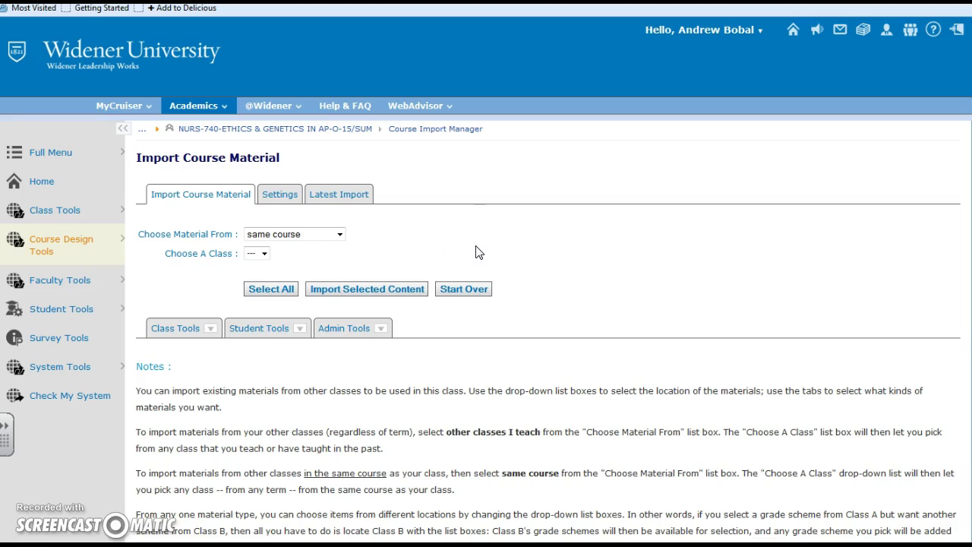
click(273, 235)
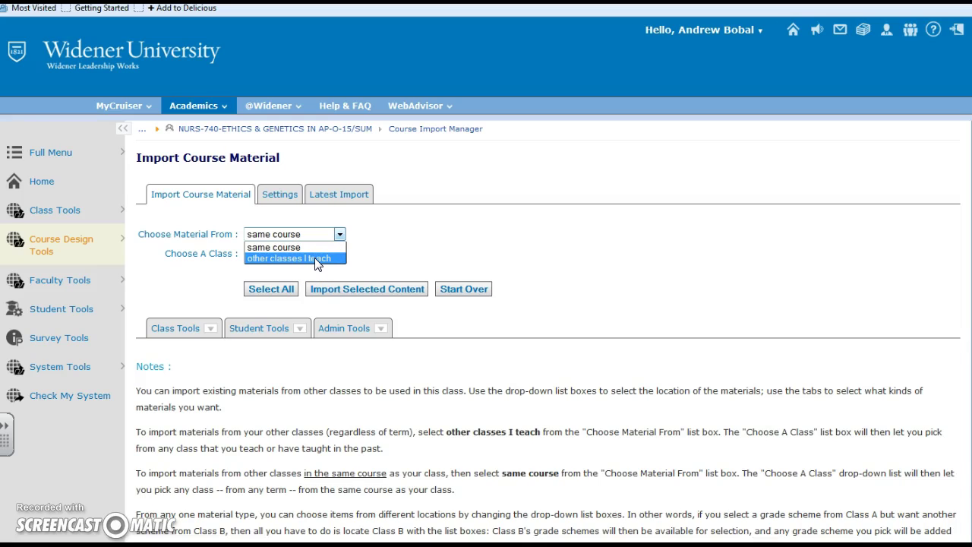
Step: Open the class Syllabus from the Course Design Tools and view its instructor, description and grading sections
click(81, 244)
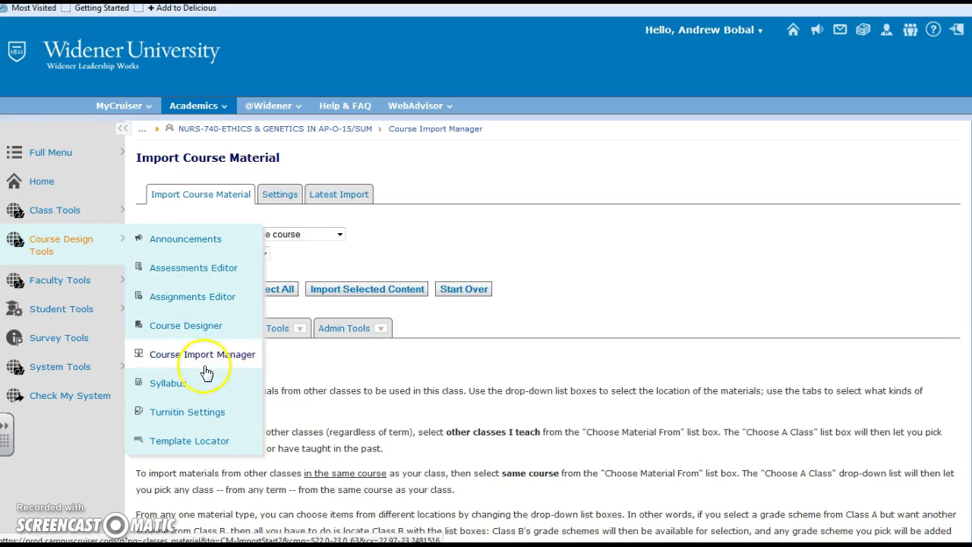
click(176, 383)
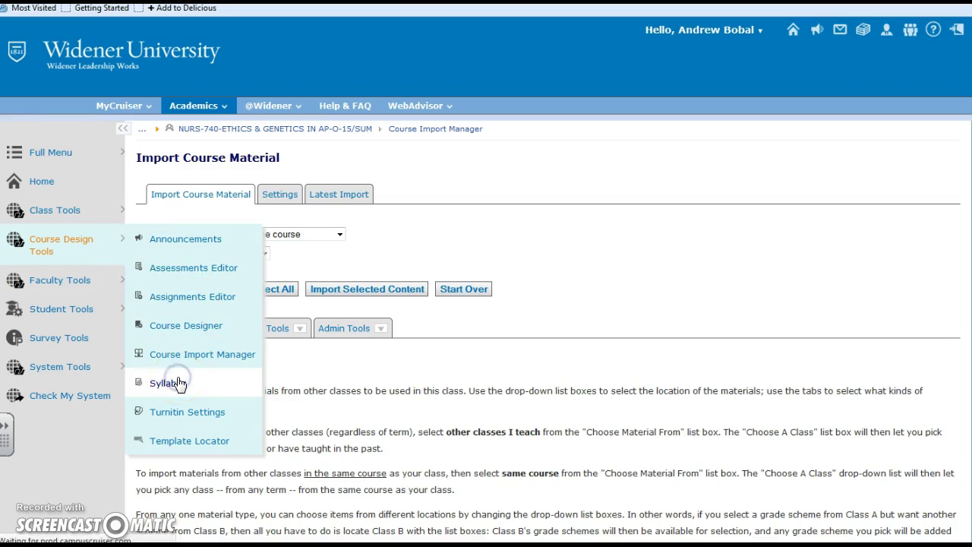
scroll(634, 299, down, 1)
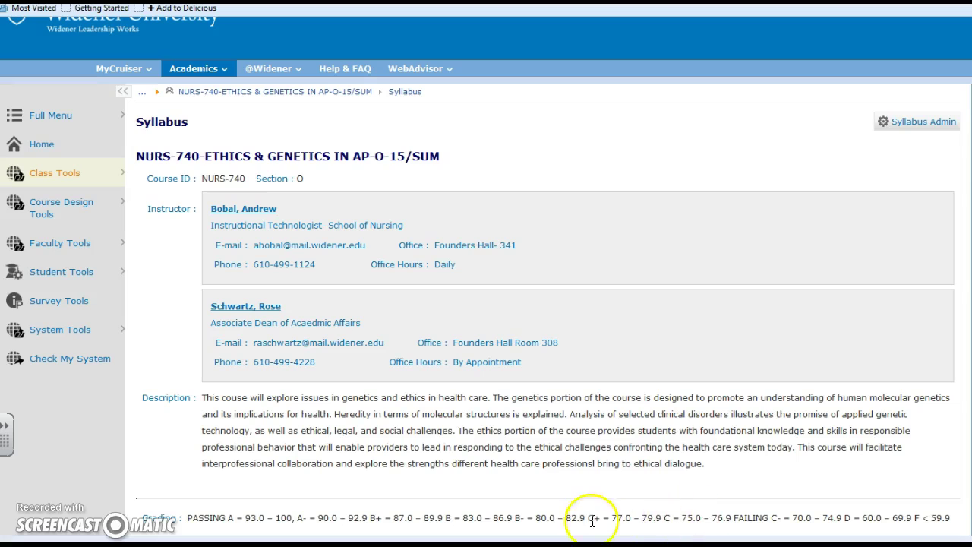
Step: Open the Turnitin Settings from the Course Design Tools to view the Originality Report options
click(70, 214)
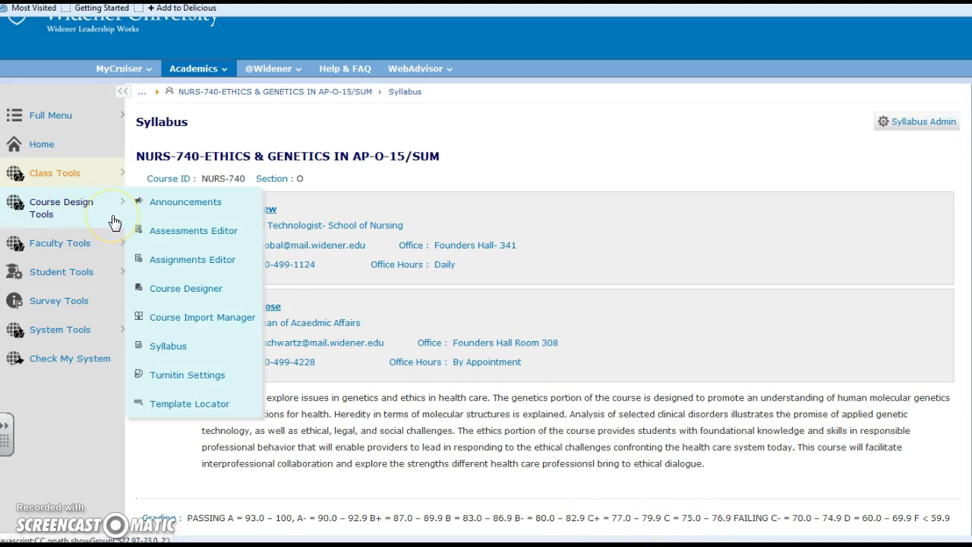
click(228, 377)
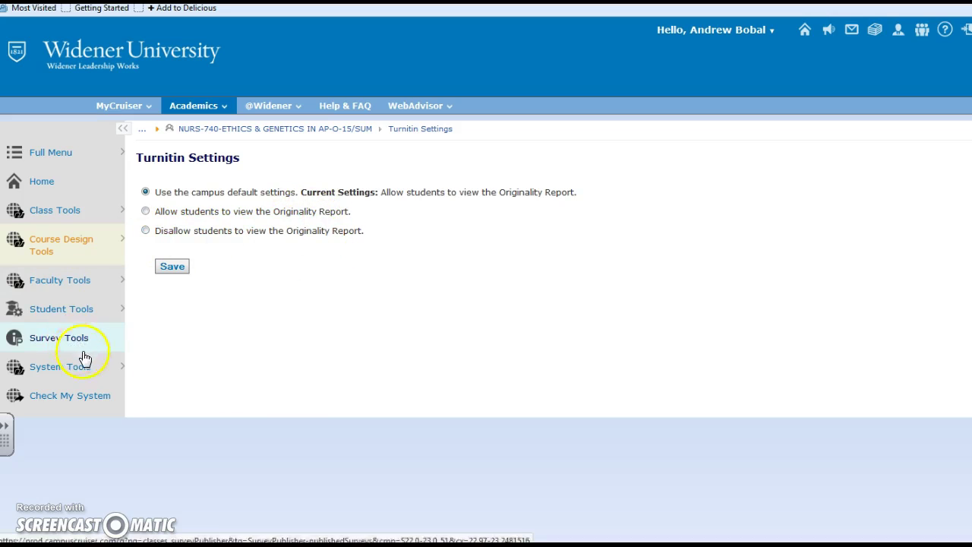
Step: Open the Template Locator from the Course Design Tools of the class
click(87, 282)
click(84, 256)
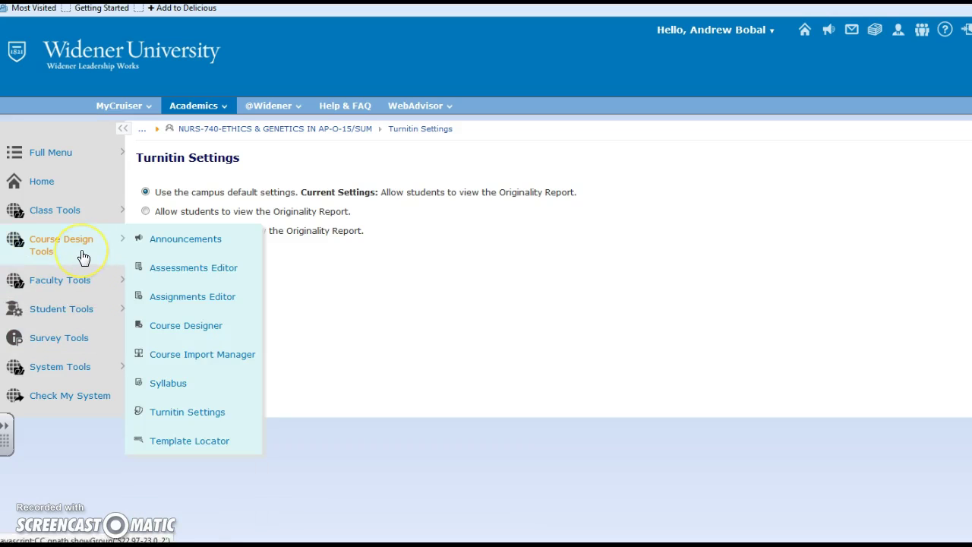
click(234, 443)
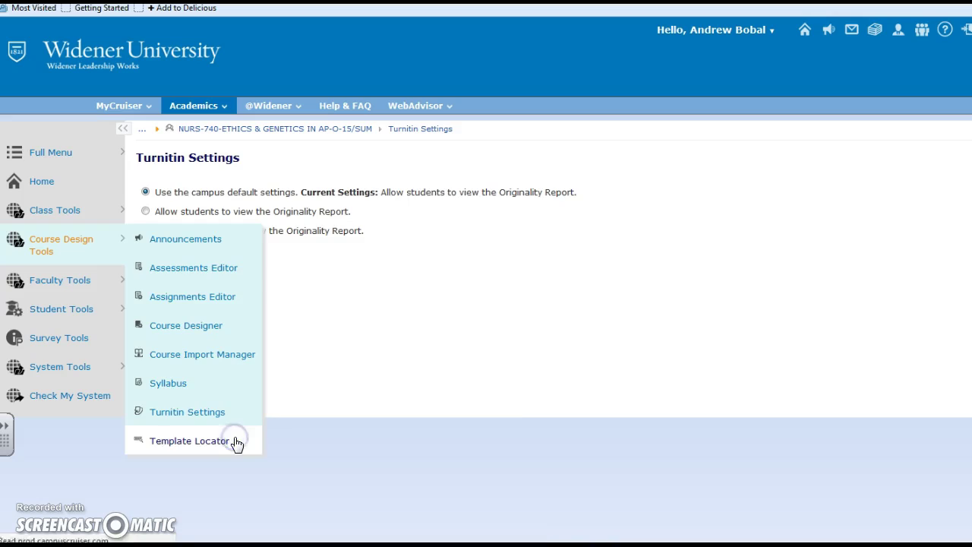